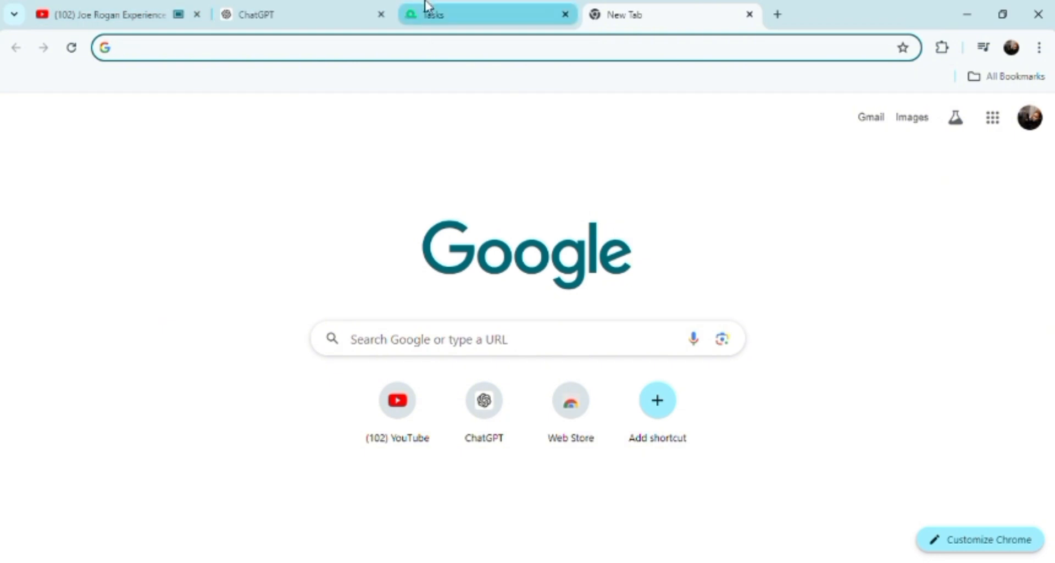
Switch Chrome to the tab showing the monday dev Tasks board with Sprint 1
click(436, 15)
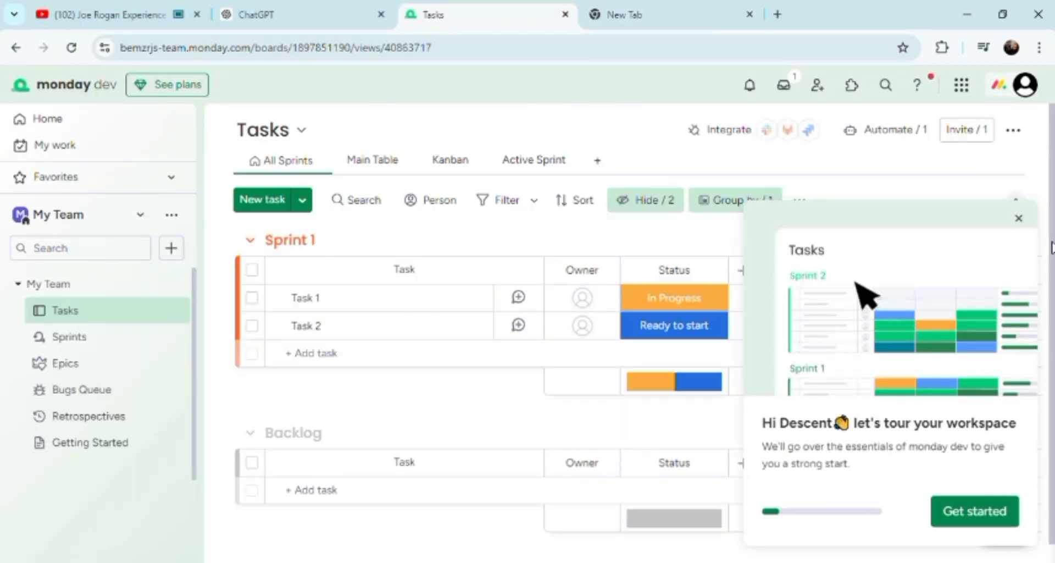
scroll(484, 357, down, 1)
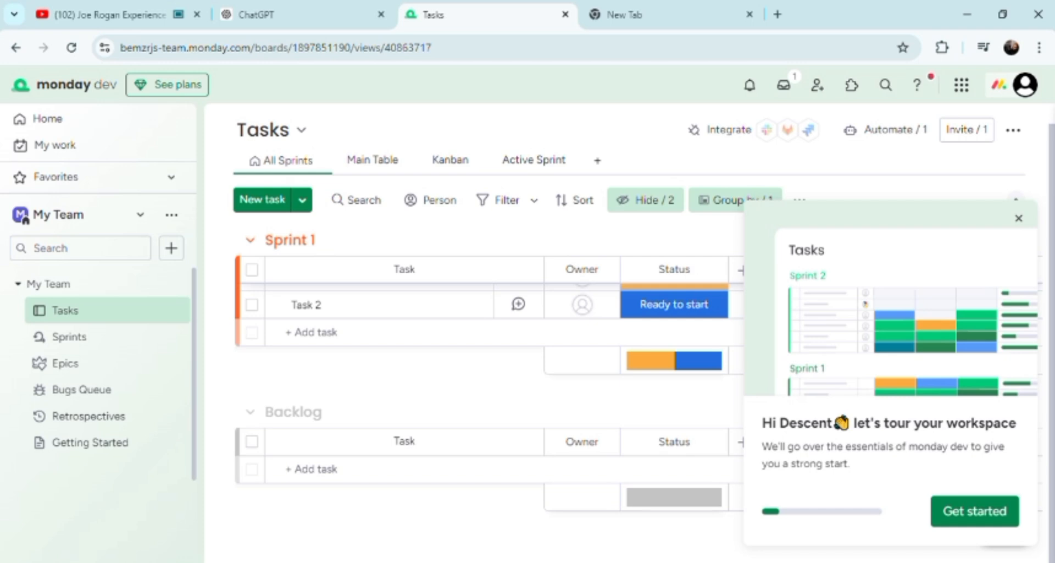
scroll(483, 330, up, 1)
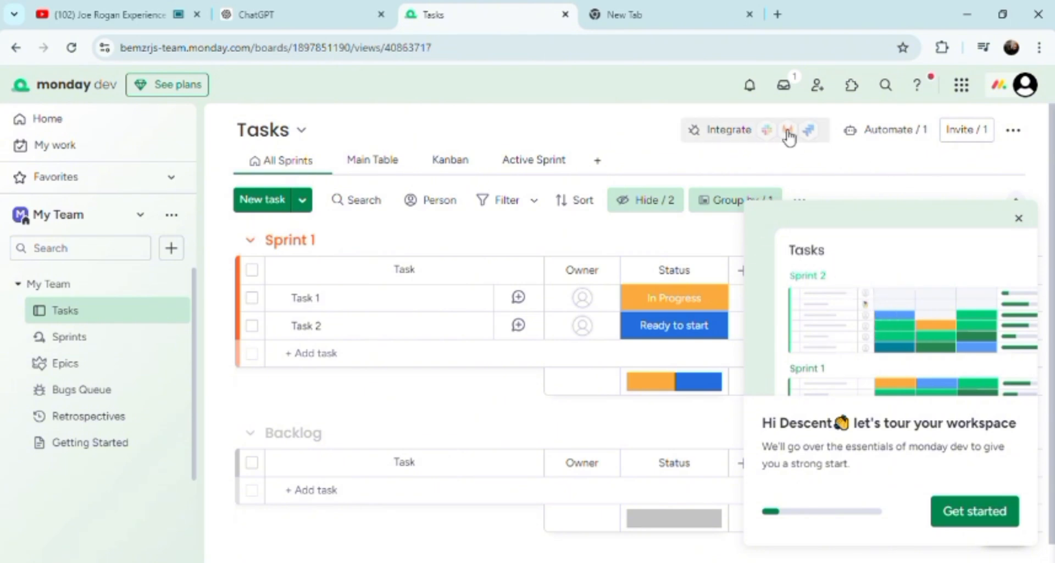
Add a Form item called New Form to My Team from the sidebar's Add new menu
click(171, 249)
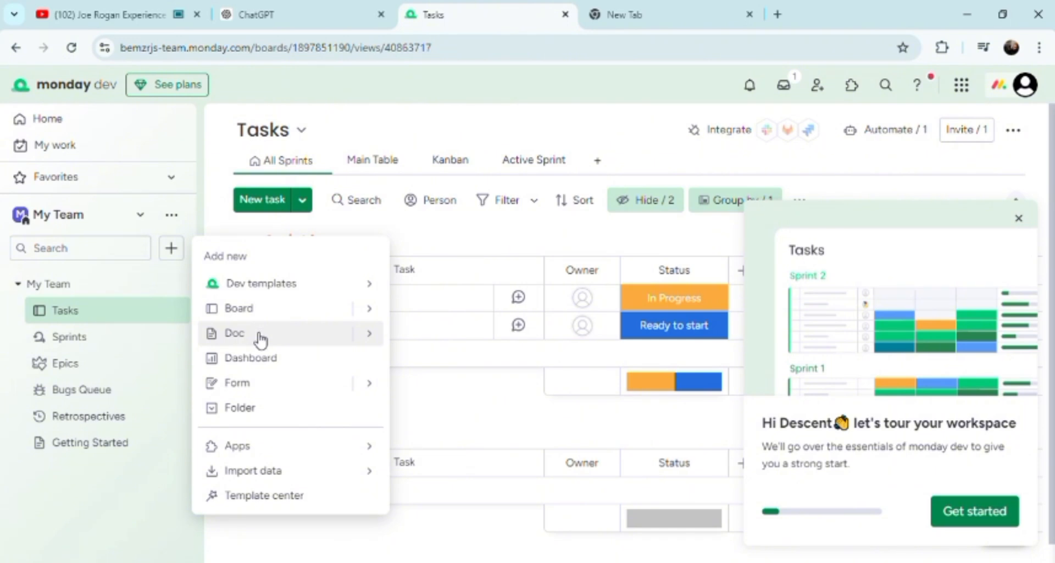
click(270, 386)
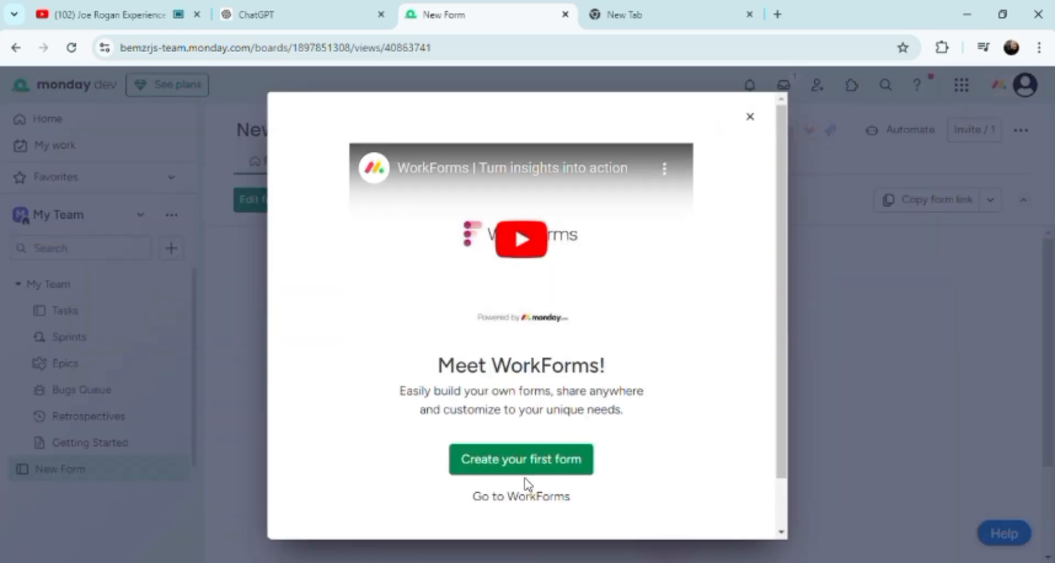
Start the first WorkForms form, then close the builder to return to New Form's Form view
click(561, 471)
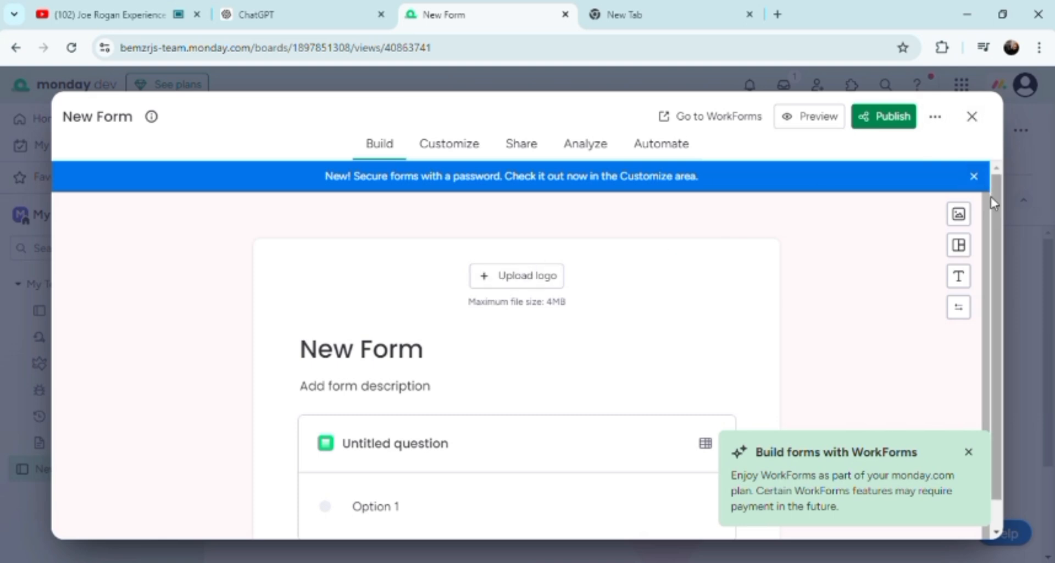
scroll(991, 196, down, 1)
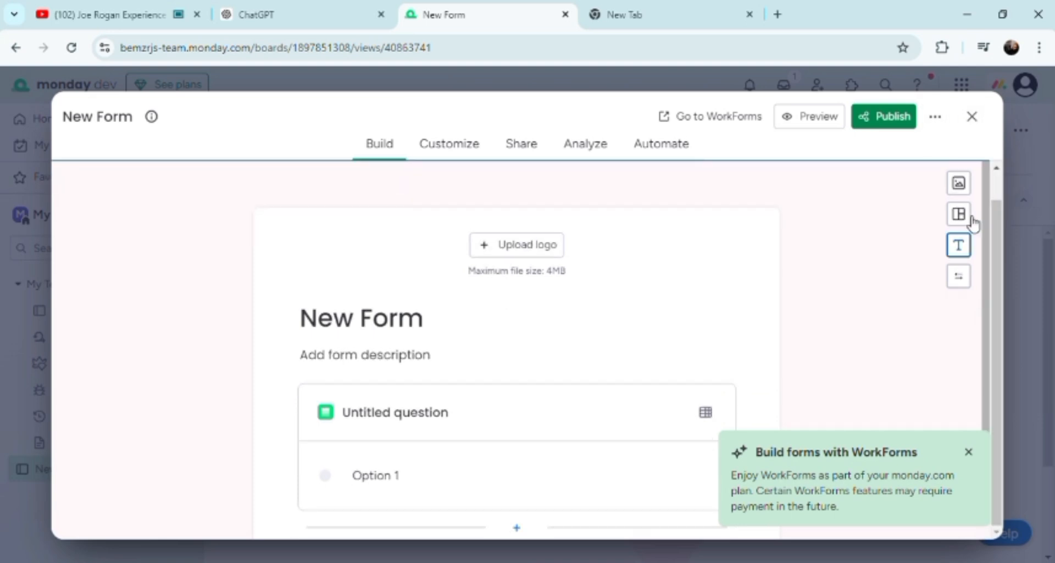
click(972, 118)
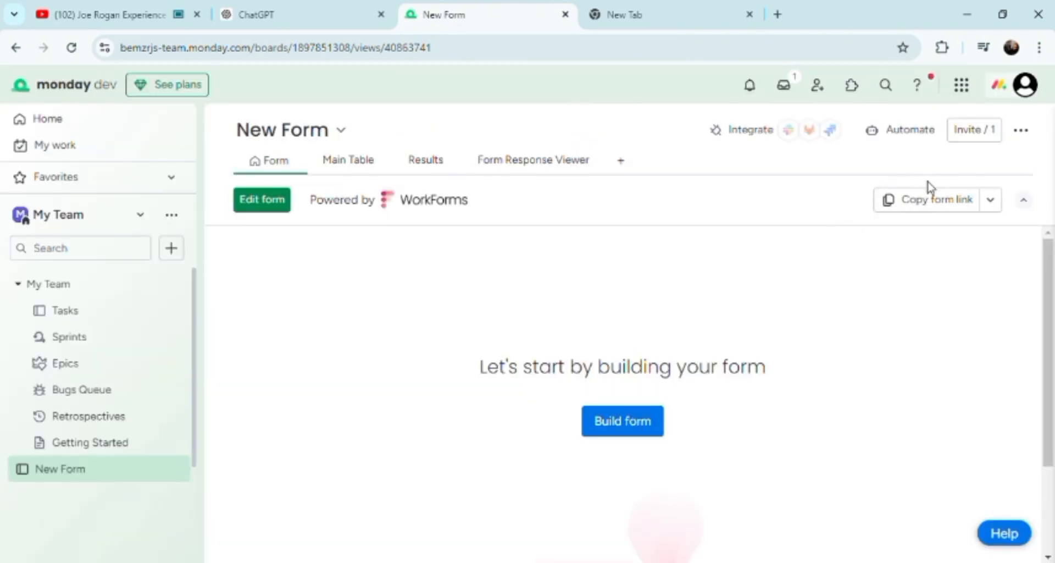
Switch New Form to its Form Response Viewer from the Copy form link dropdown
click(993, 202)
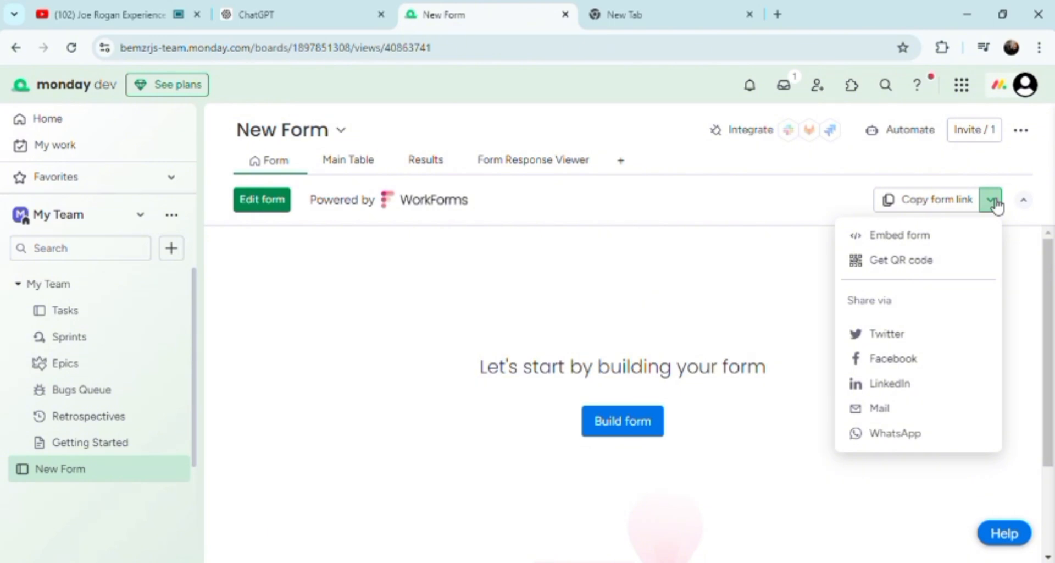
click(543, 168)
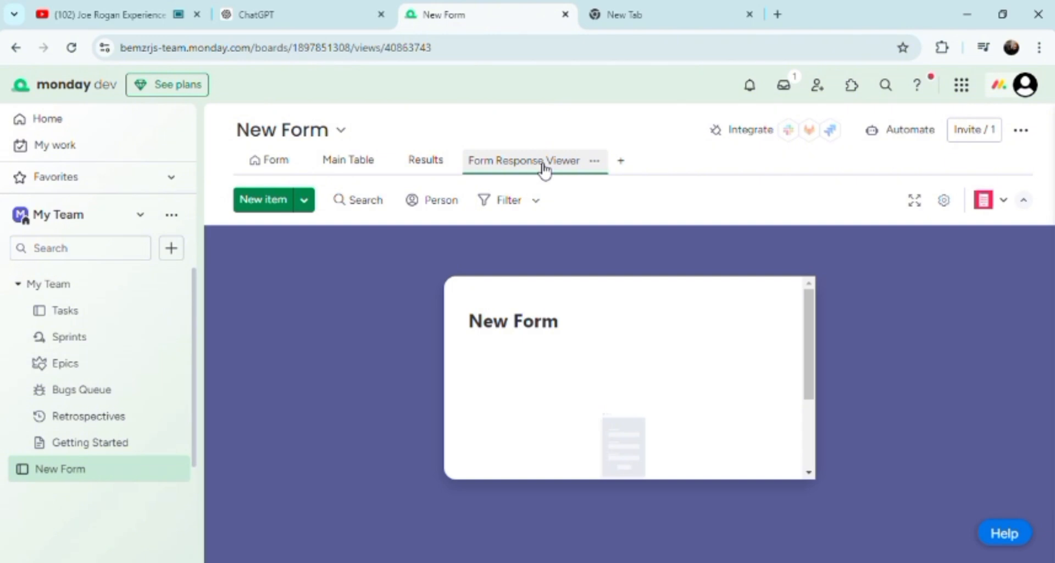
View New Form's Results dashboard showing no results, dismissing the Invite members dialog
click(420, 163)
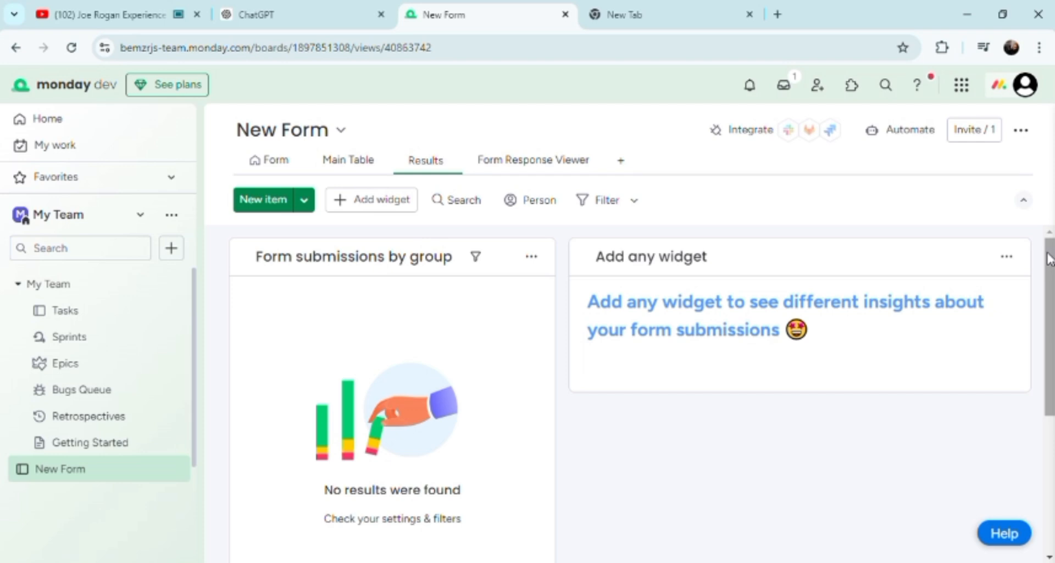
drag(1049, 258, 1050, 387)
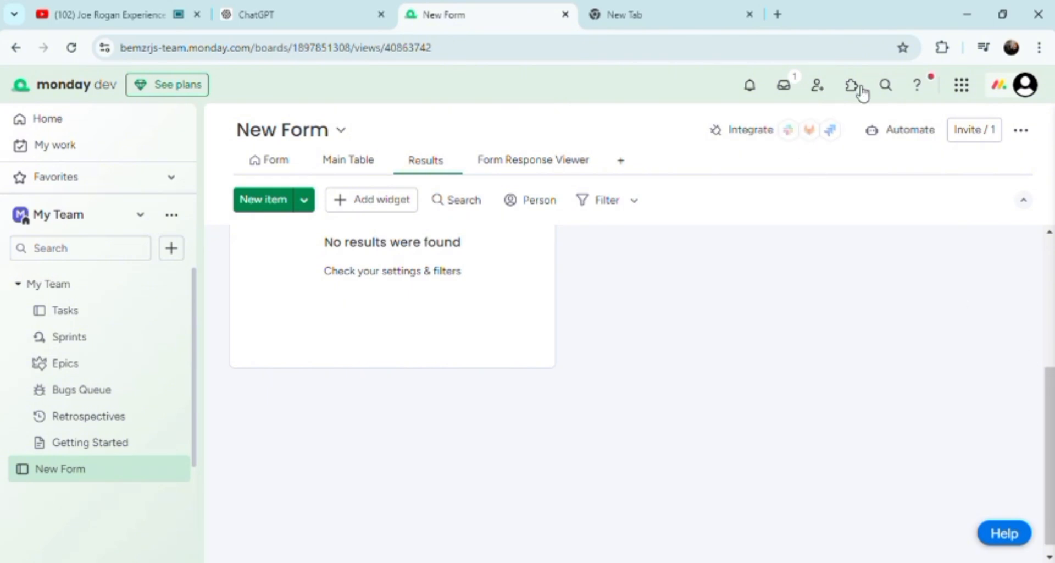
click(822, 91)
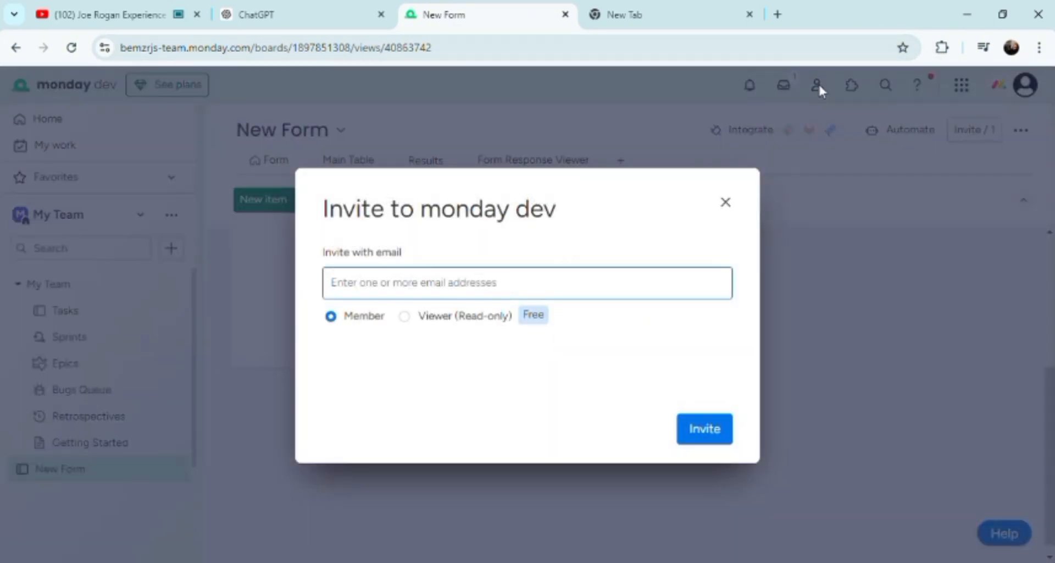
click(721, 204)
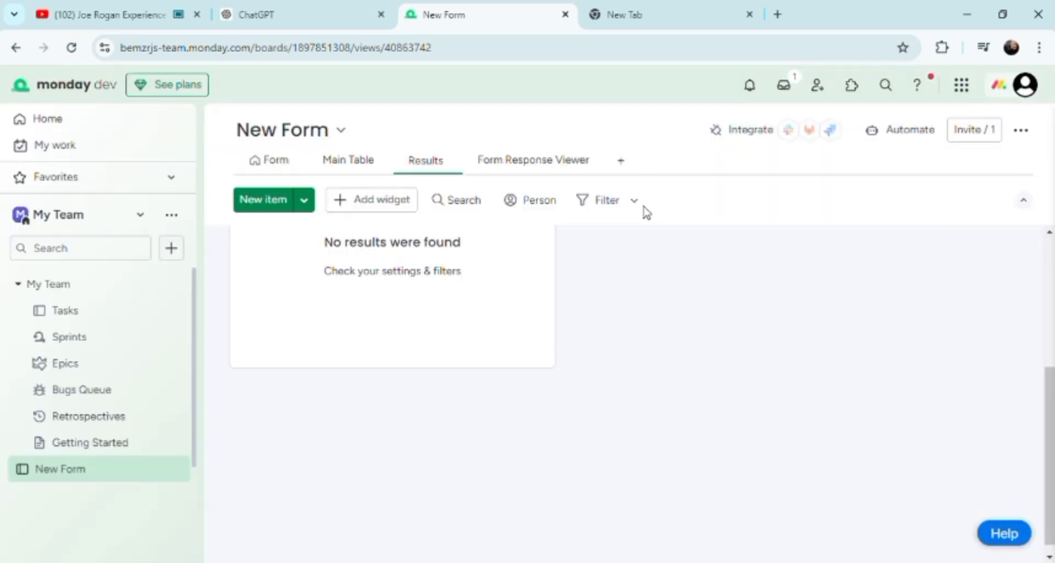
Return to the Tasks board and show the status choices for Task 1 (In Progress)
click(155, 314)
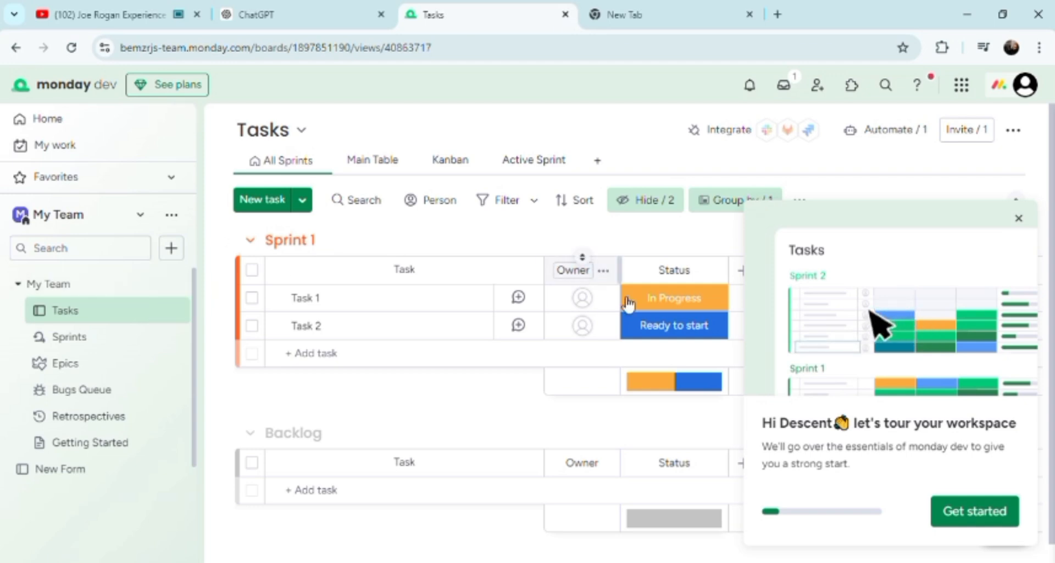
click(659, 310)
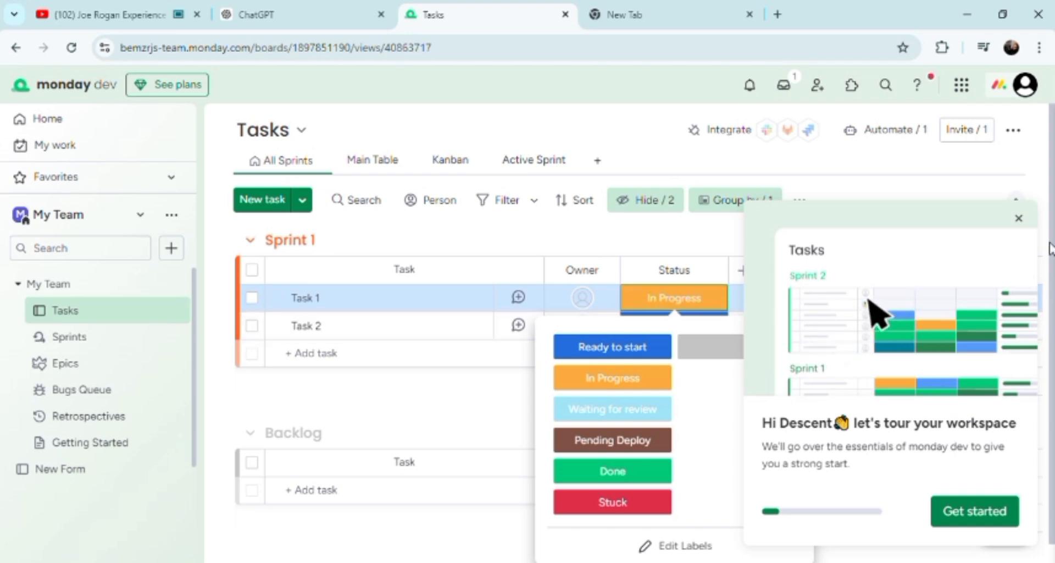
Change Task 1's status from In Progress to Pending Deploy
drag(1051, 242, 1046, 341)
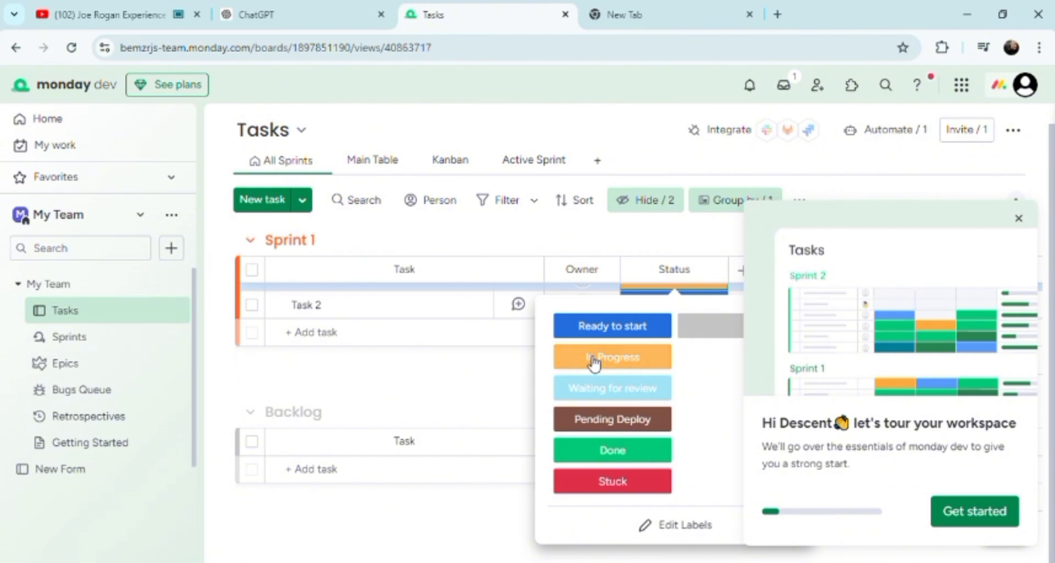
click(607, 420)
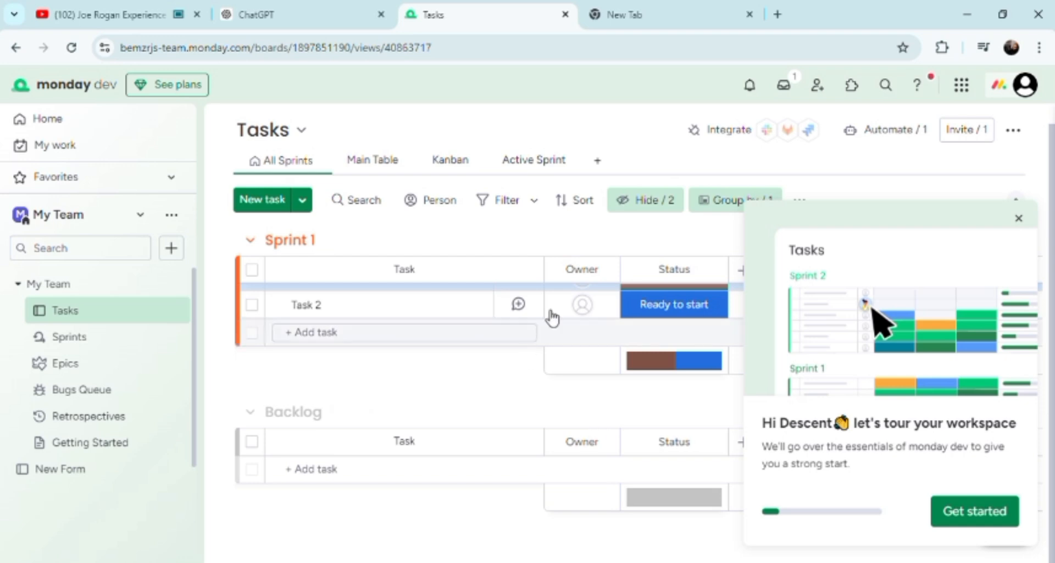
click(578, 268)
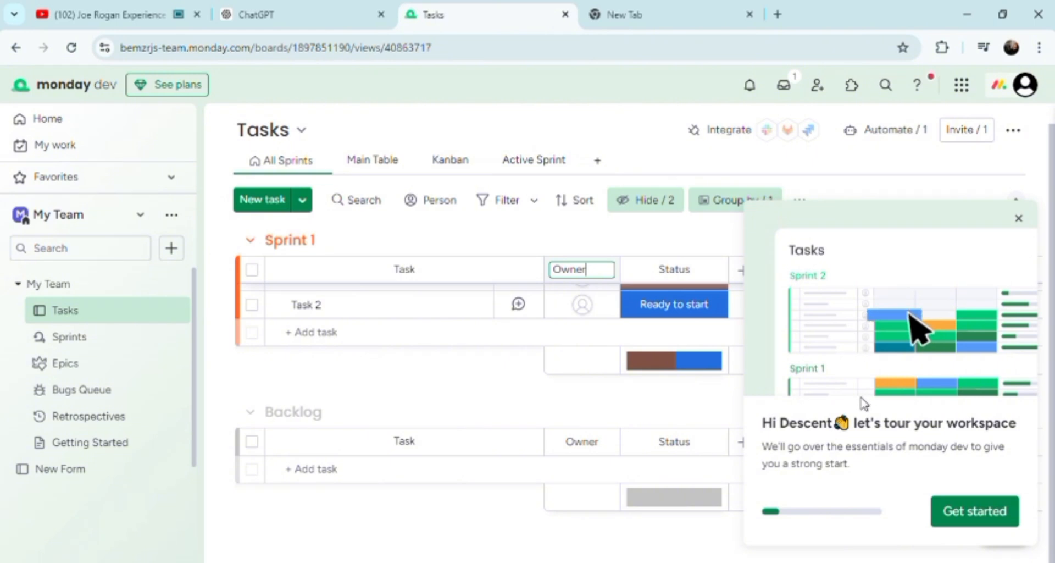
Close the workspace tour popup and show the Tasks board in Kanban view
click(1018, 219)
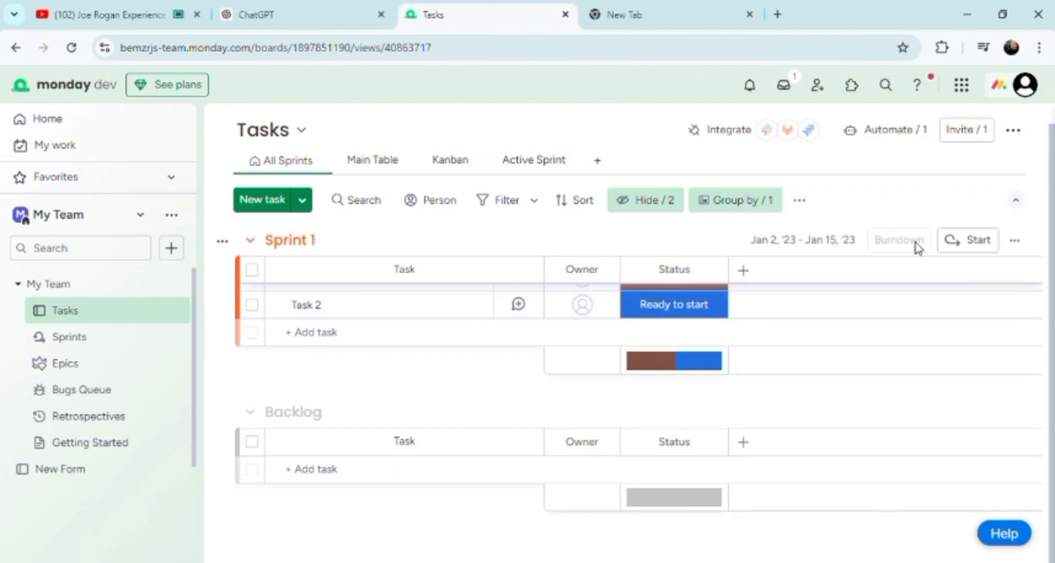
click(796, 250)
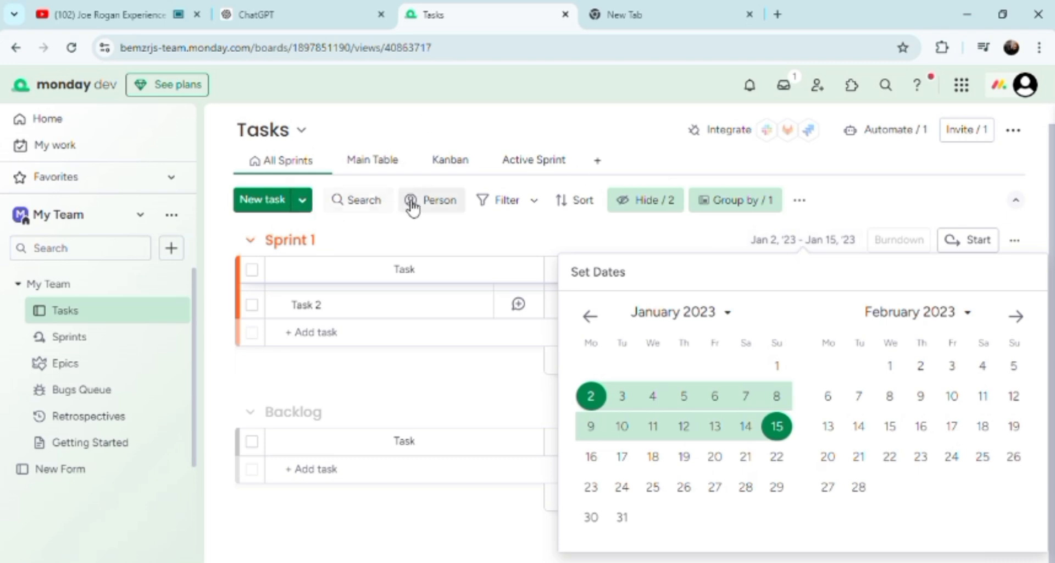
click(443, 160)
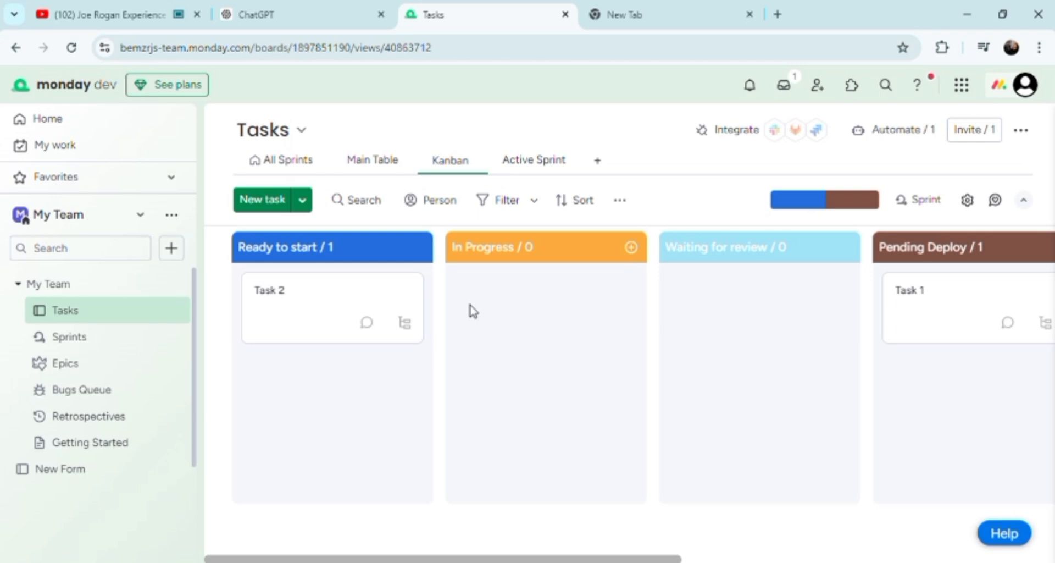
mouse_move(302, 319)
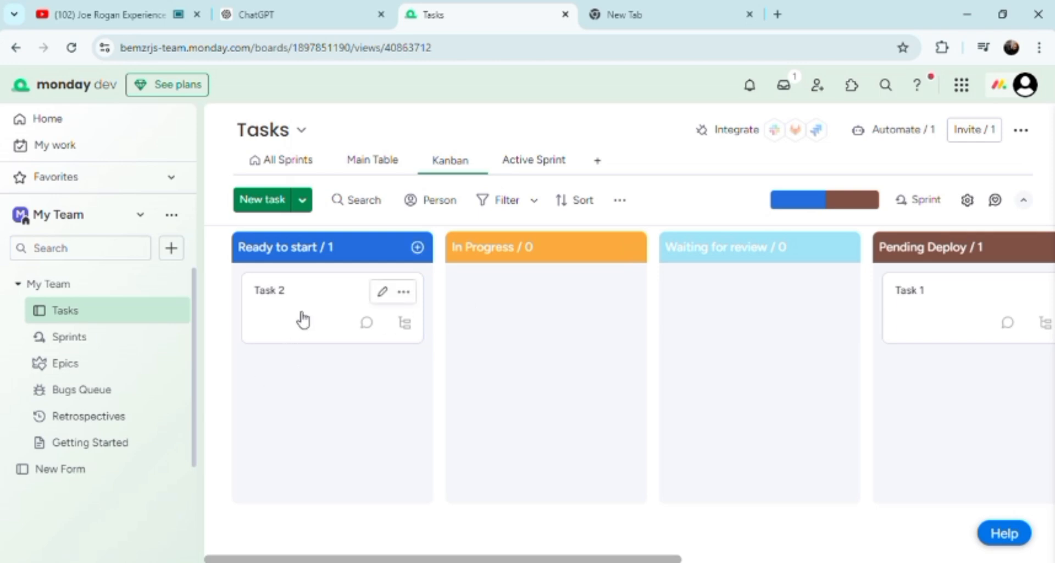
click(384, 295)
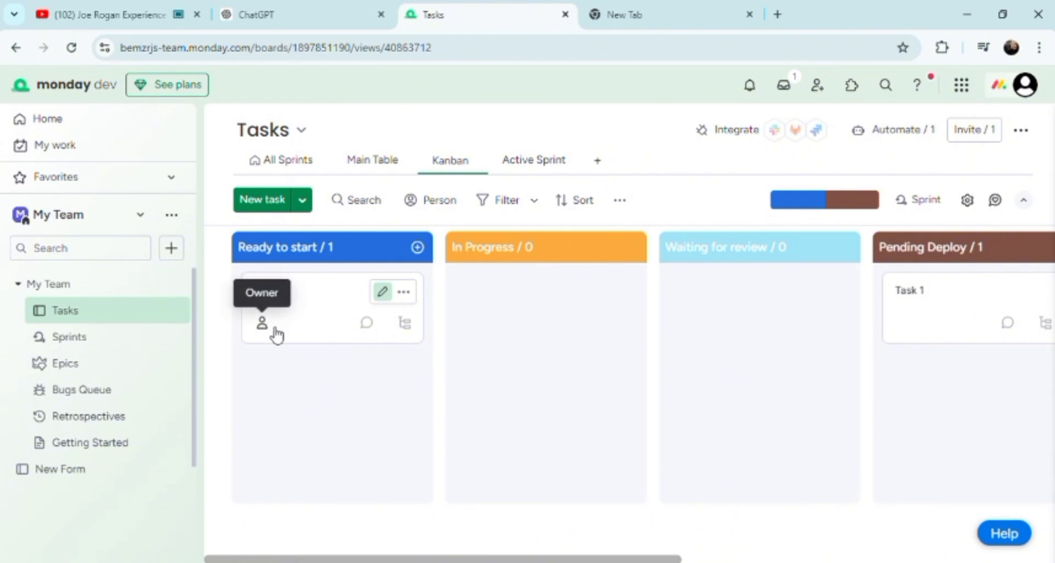
click(367, 396)
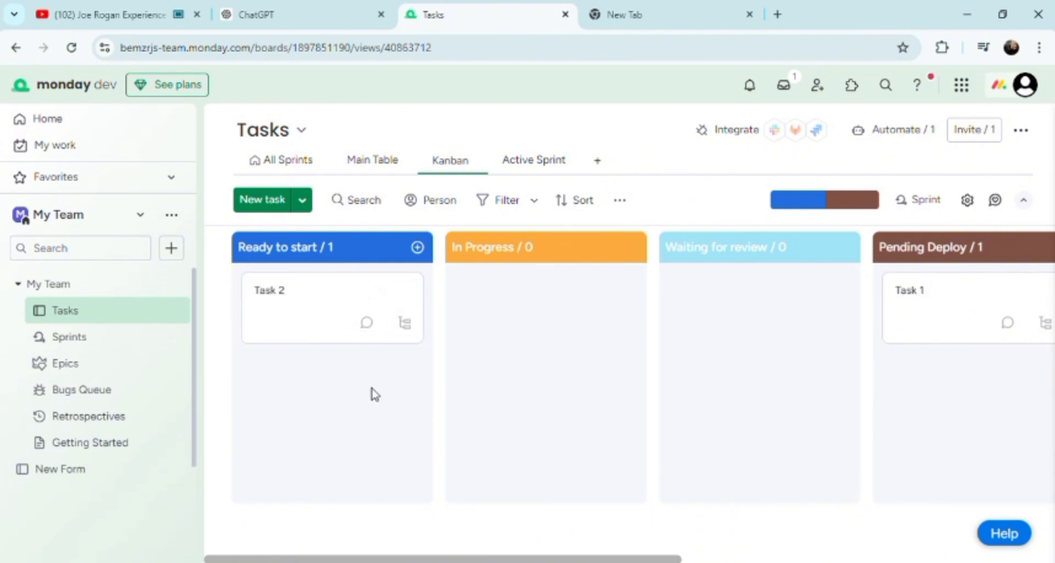
click(182, 248)
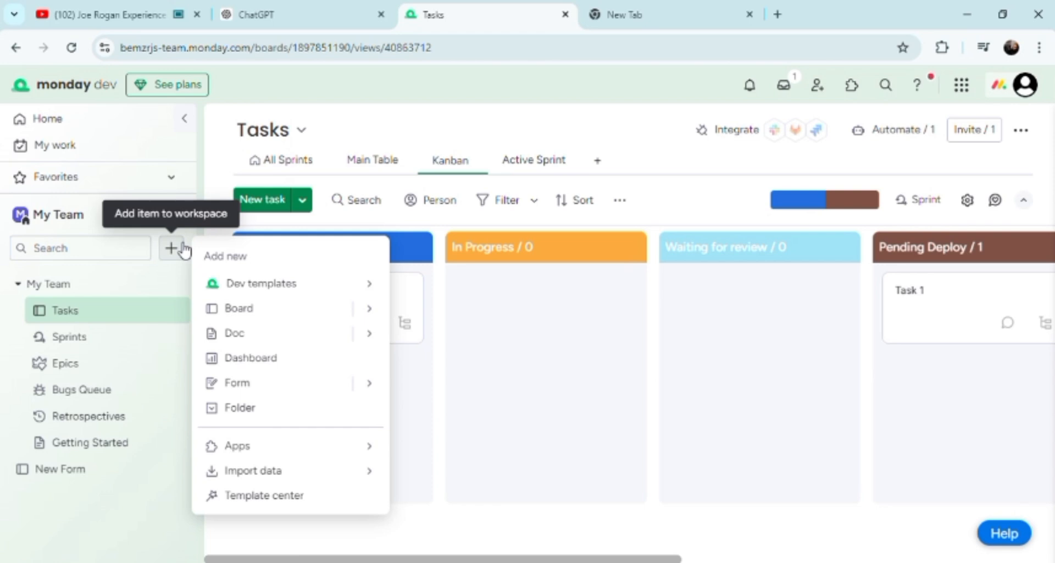
Create a second Form item called New Form and open its untitled question's answer choices
click(273, 394)
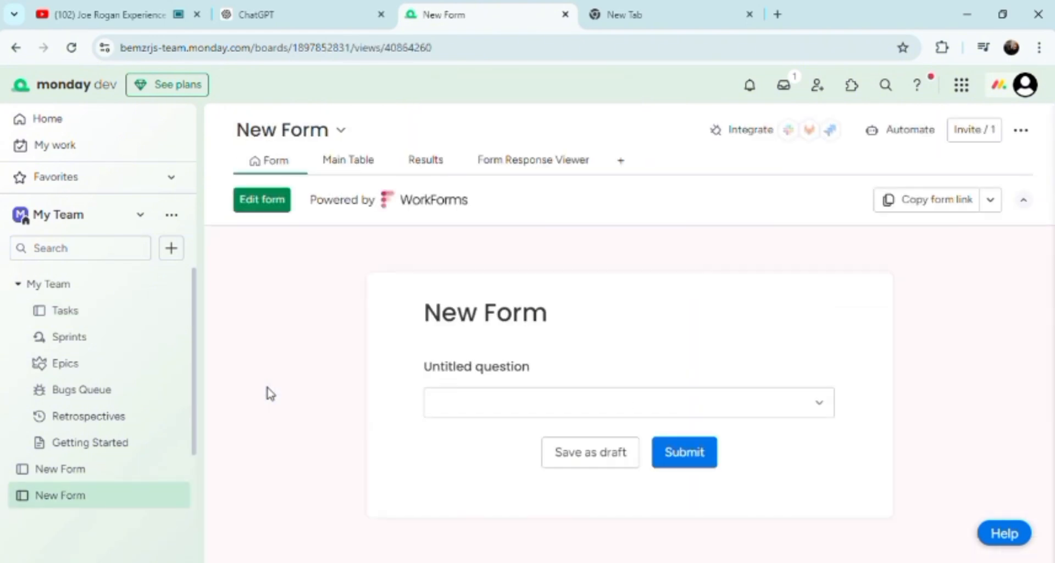
click(467, 404)
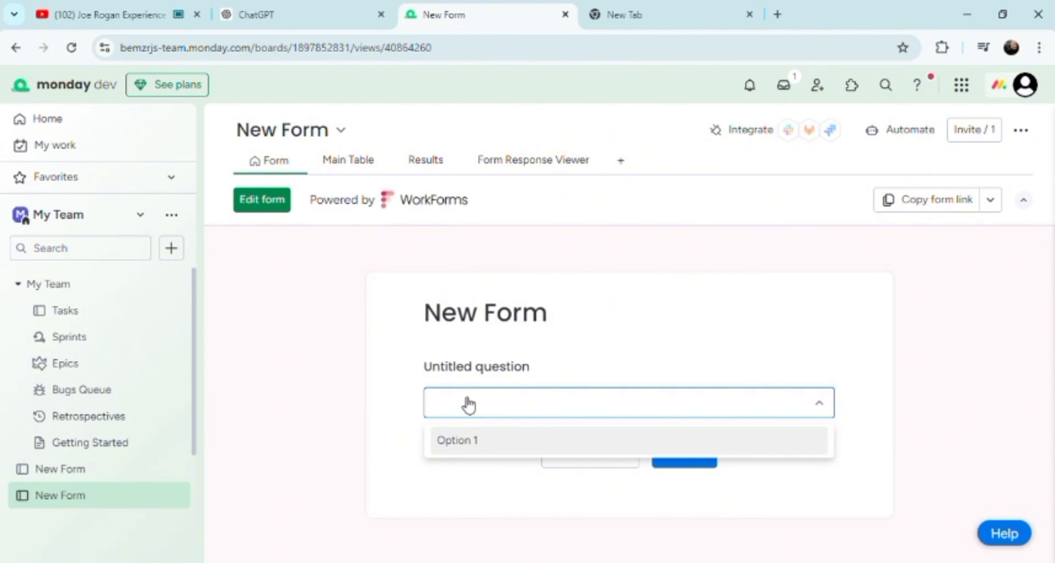
Type an answer into the question dropdown, clear the unmatched entry, and submit the form
text(wher)
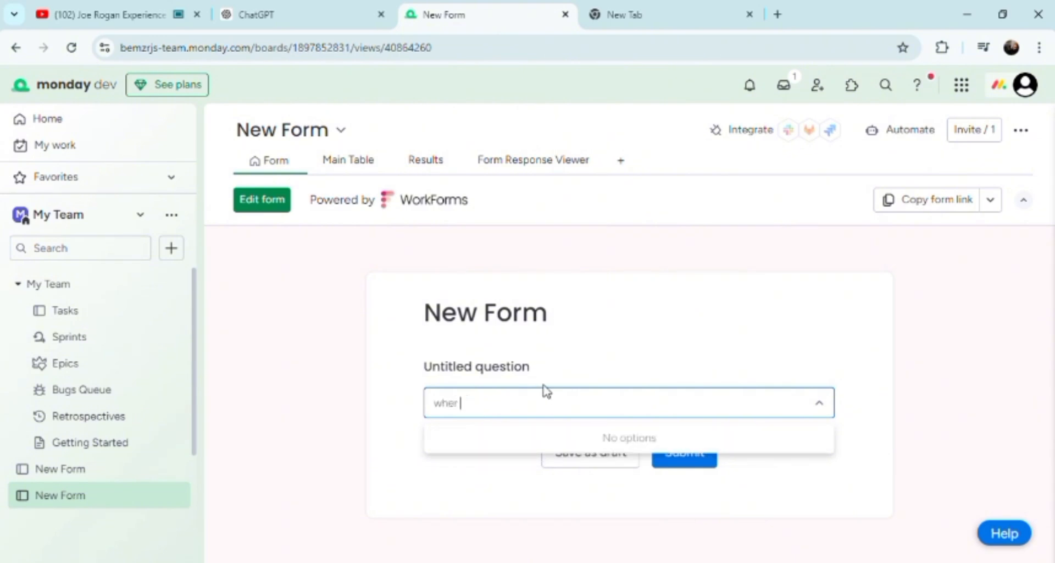
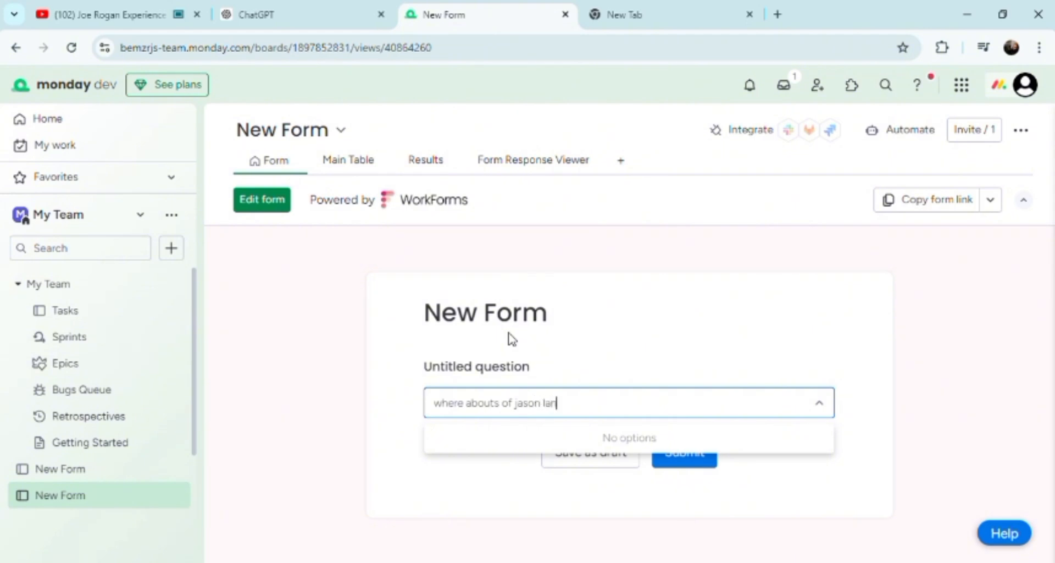
click(924, 413)
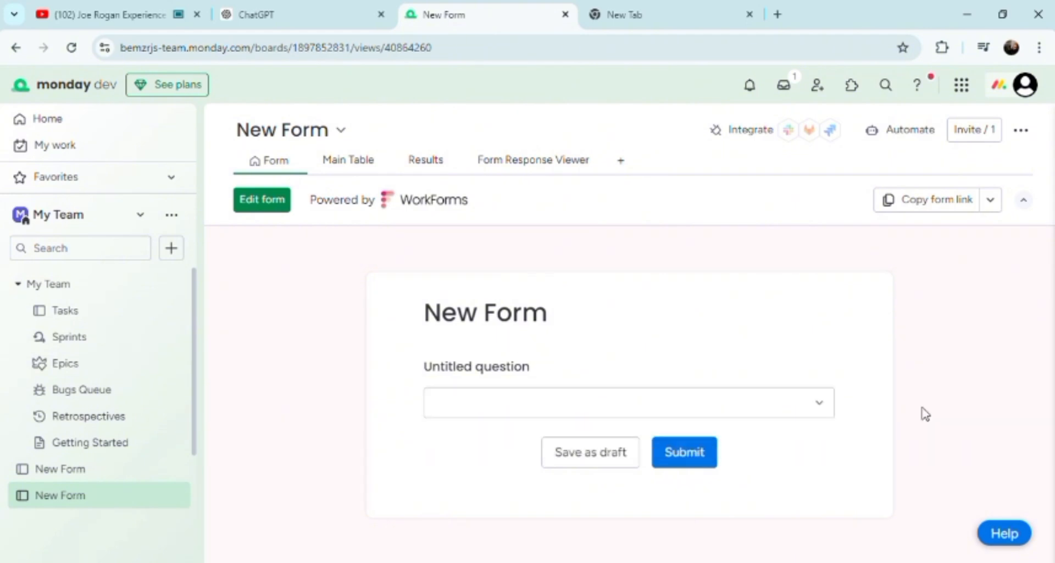
click(684, 452)
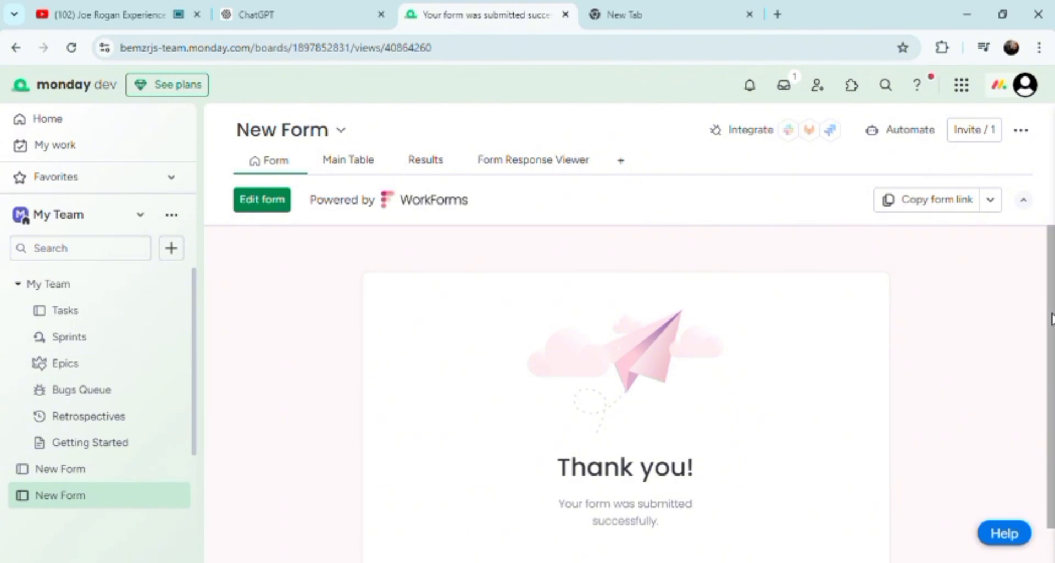
scroll(1051, 318, down, 1)
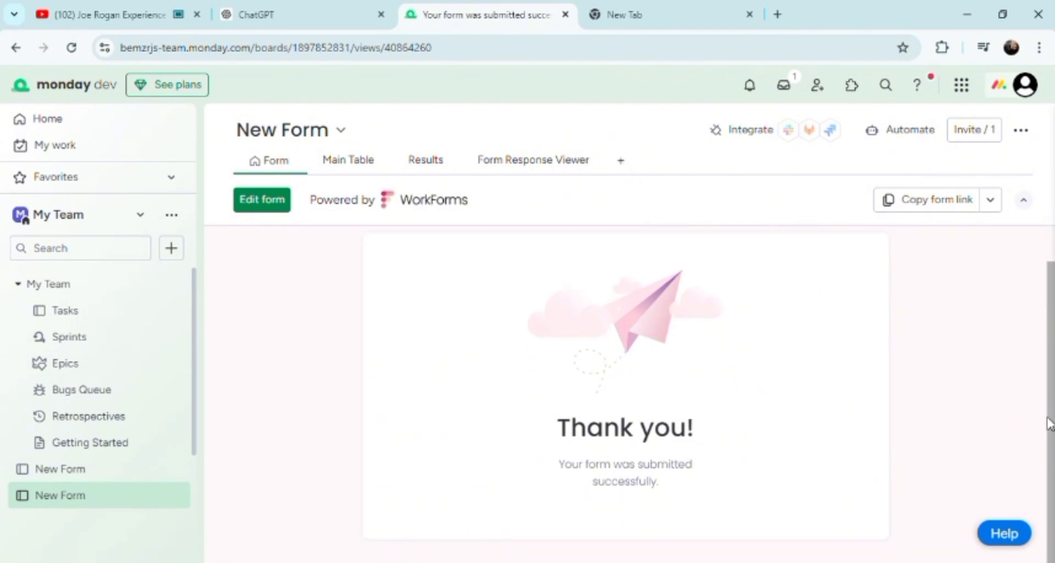
click(265, 202)
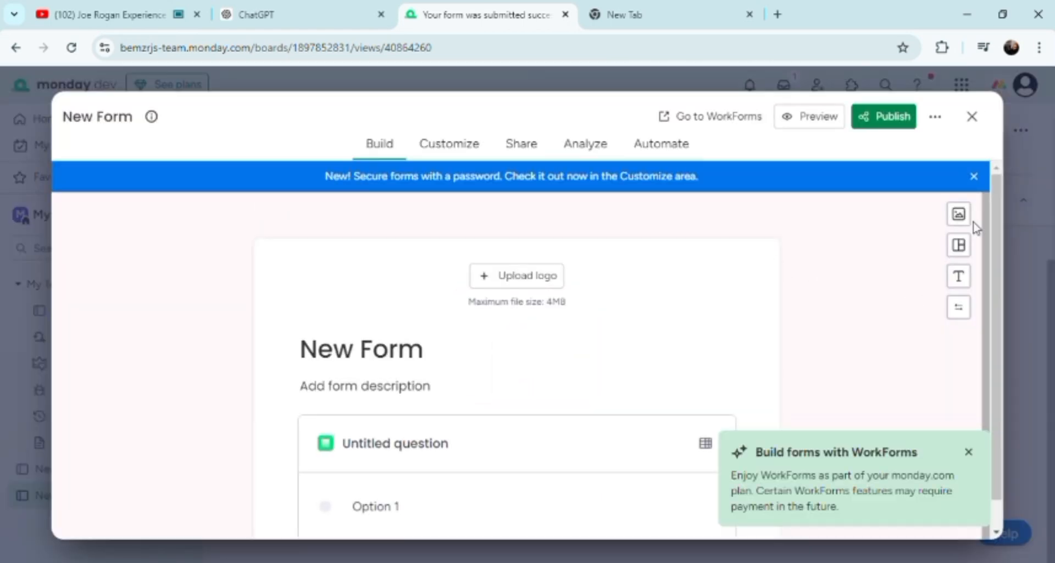
click(501, 280)
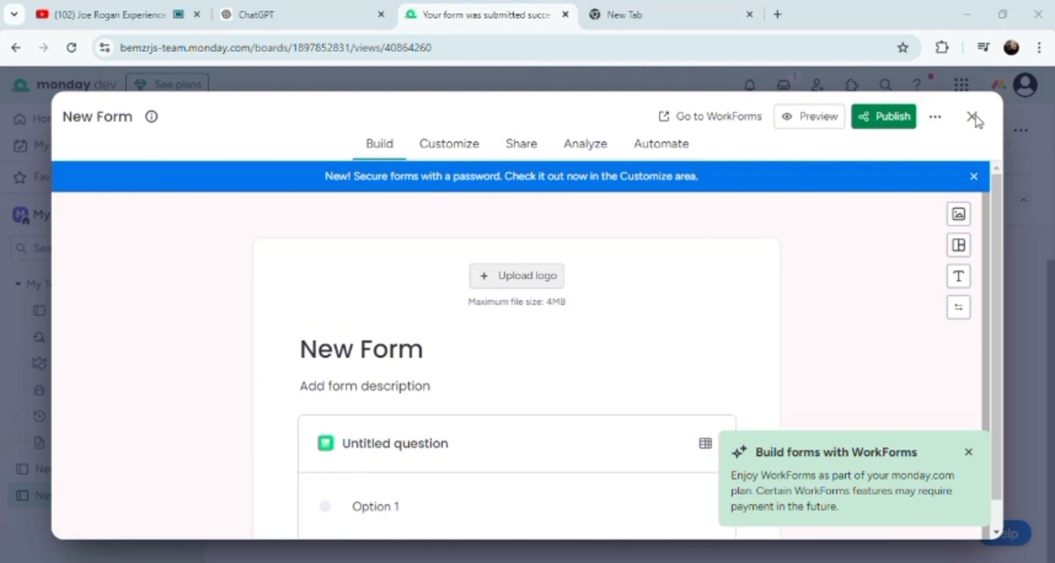
click(509, 14)
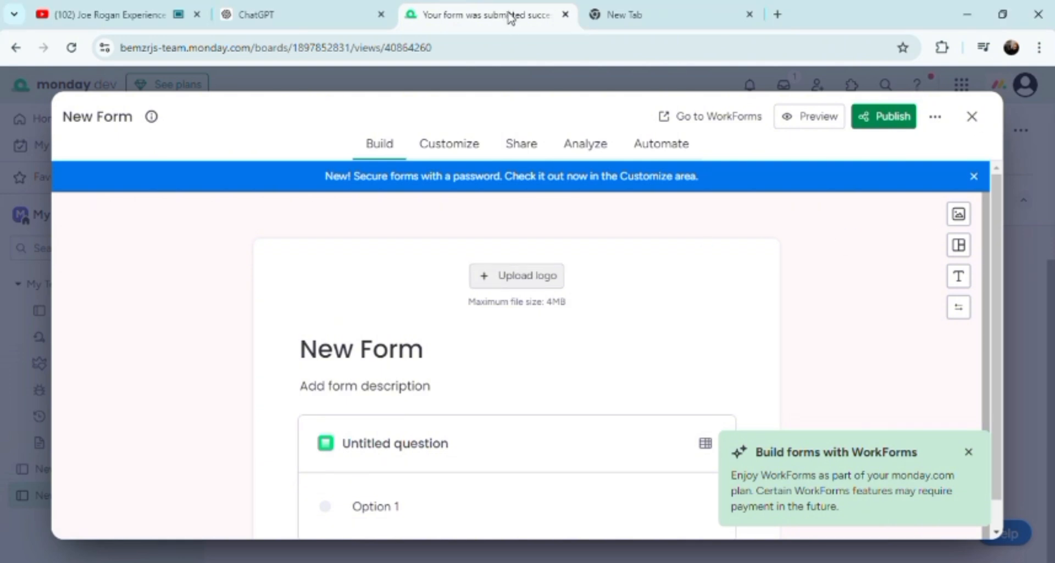
click(972, 117)
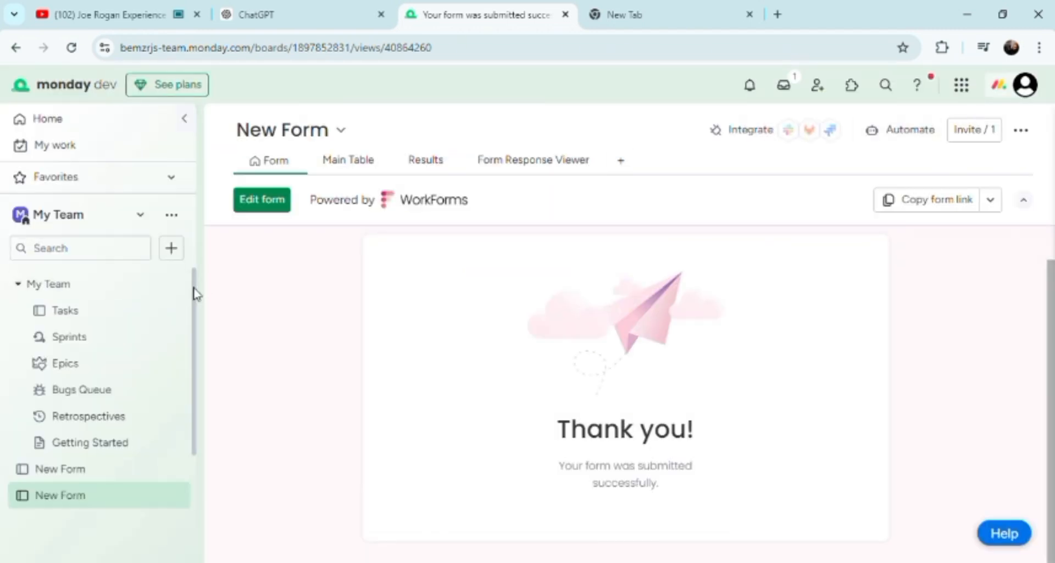
On the Epics board, bring up the priority labels for the Automation - Website Services epic in Epics Backlog
click(92, 375)
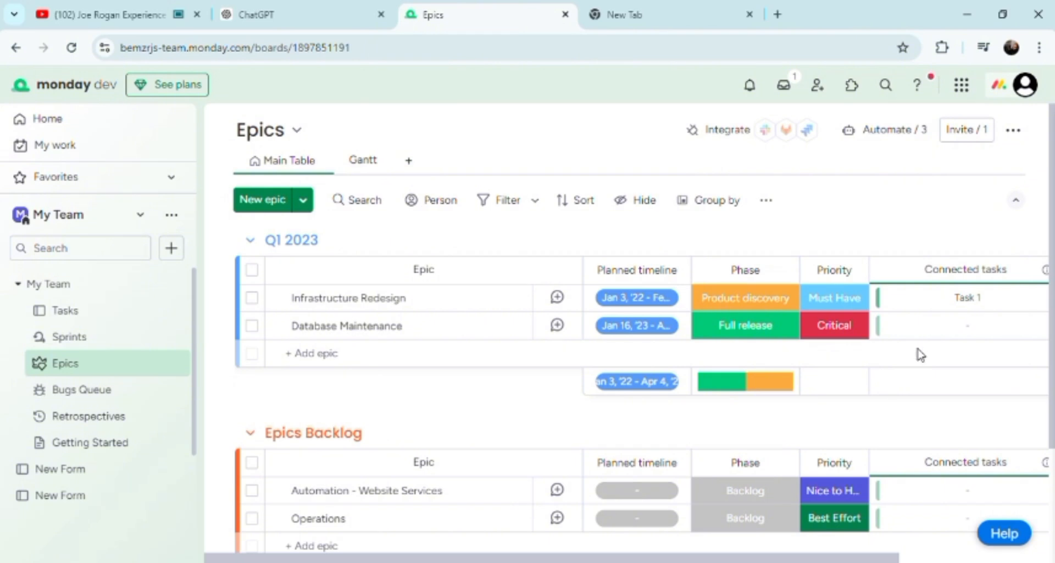
drag(1051, 195, 1041, 328)
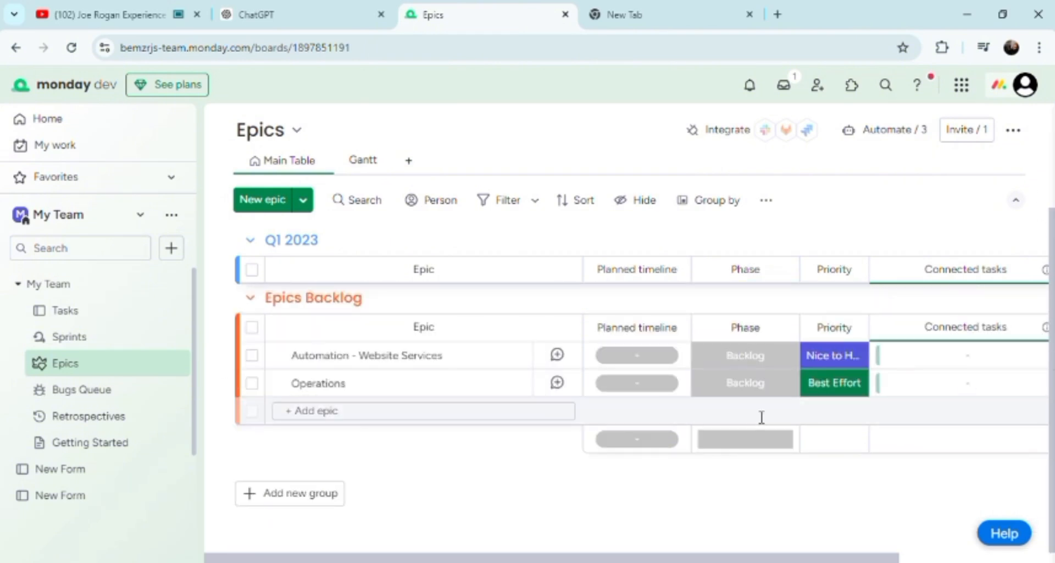
click(849, 353)
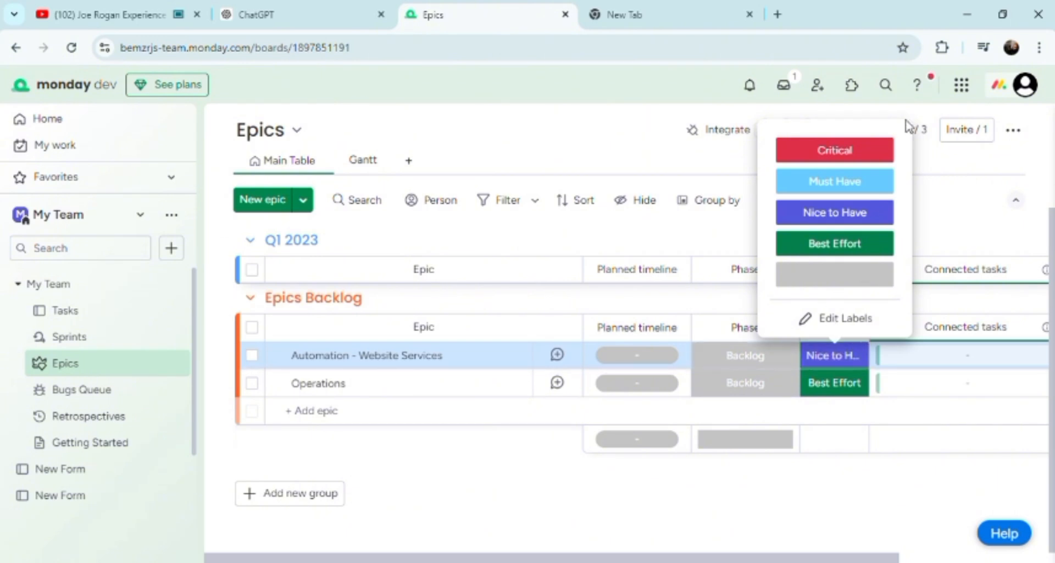
Set the Automation - Website Services epic's priority to Critical
click(868, 154)
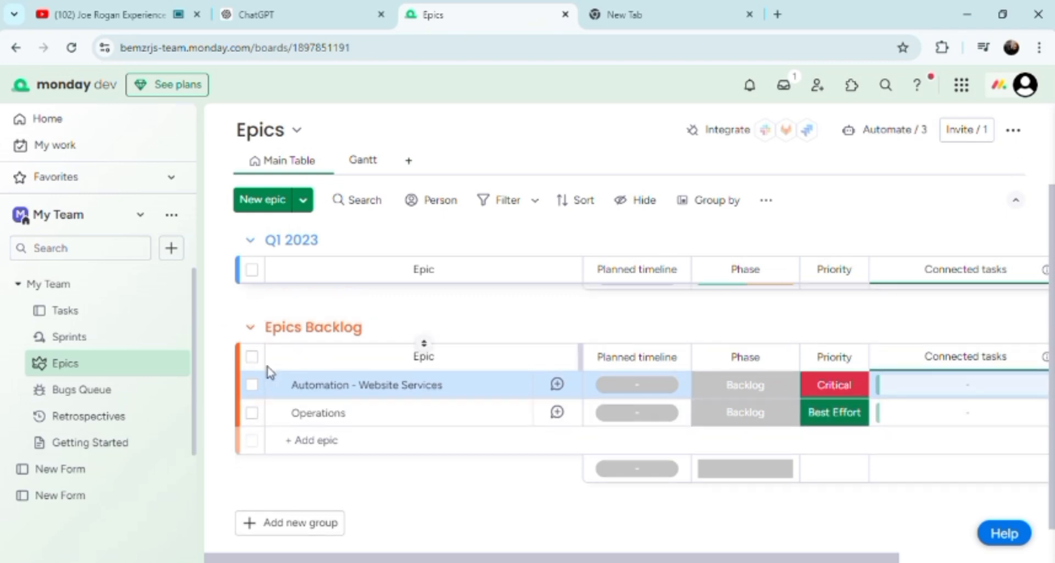
Select every epic in the Epics Backlog group via its header checkbox
click(251, 358)
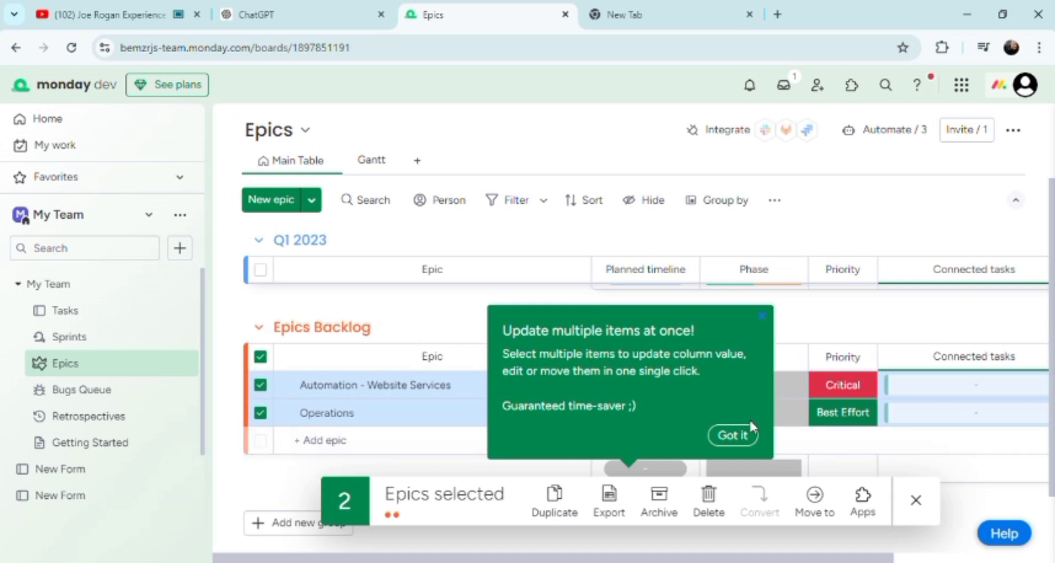
Dismiss the bulk-editing tip, check the Operations epic's updates, then go to the Sprints board
click(749, 437)
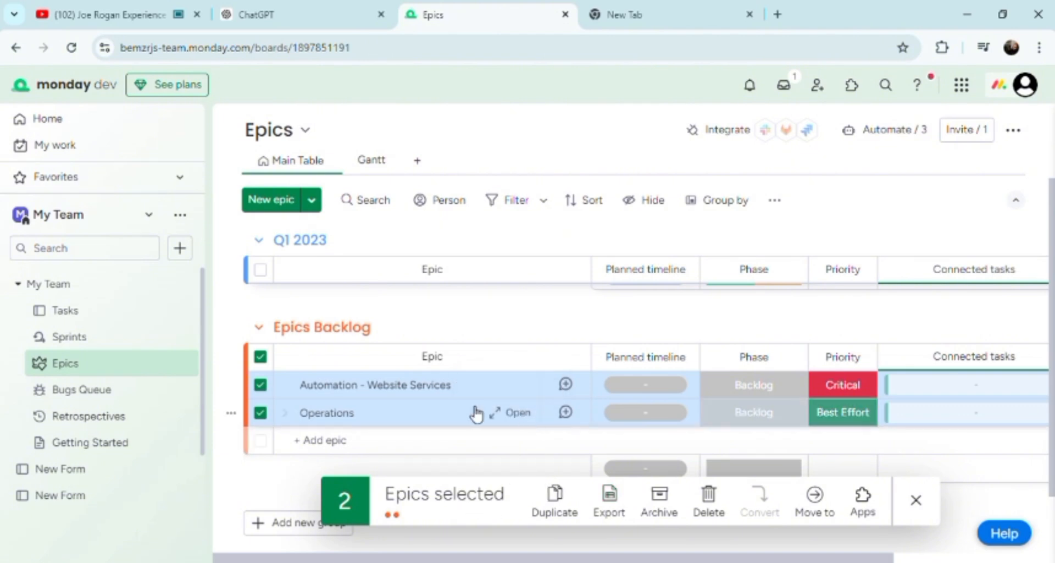
click(568, 415)
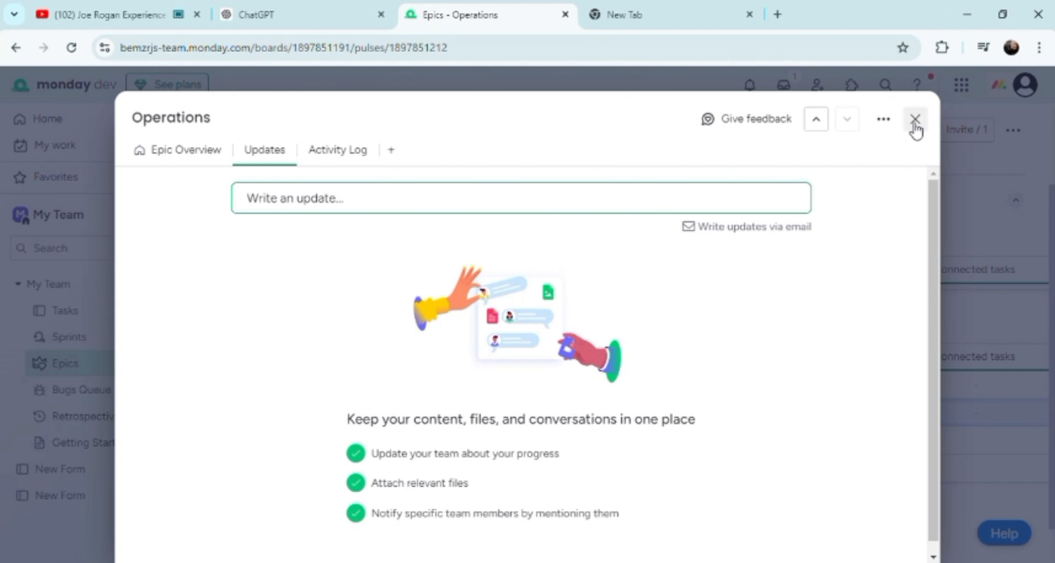
click(915, 120)
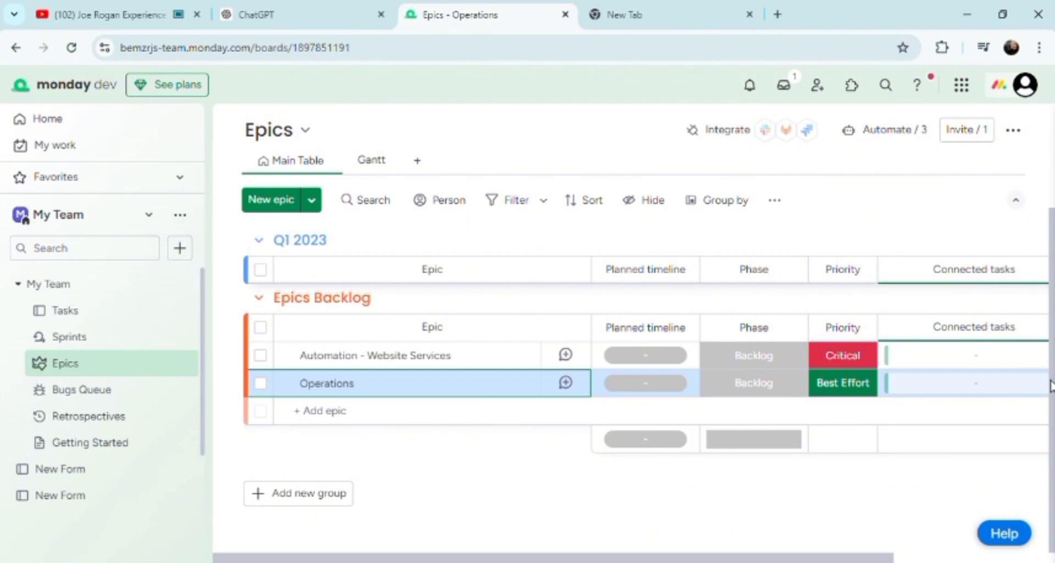
click(107, 341)
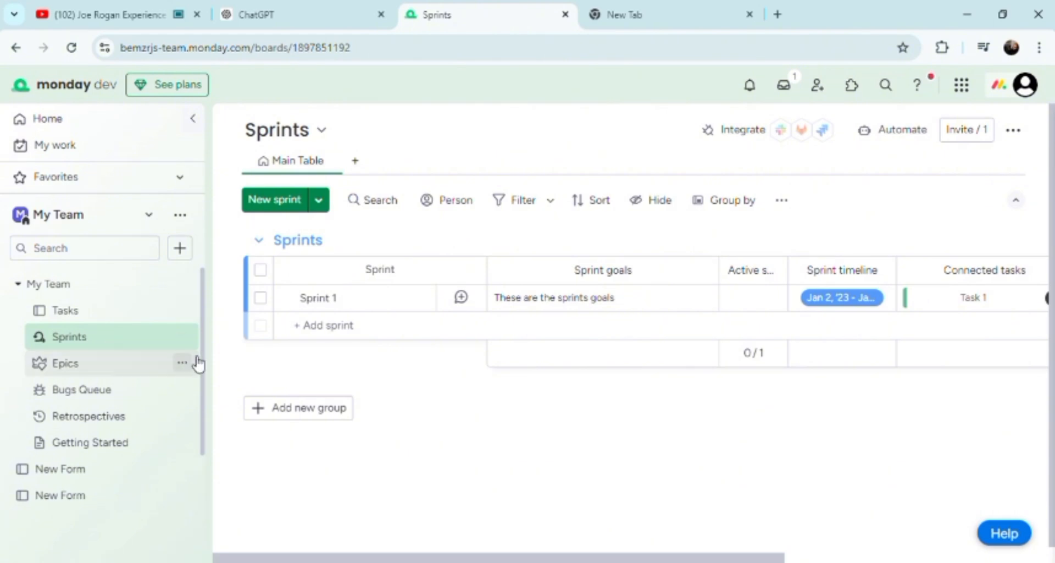
Widen the left sidebar, expand Favorites, and go to the My Work page
drag(211, 377, 302, 415)
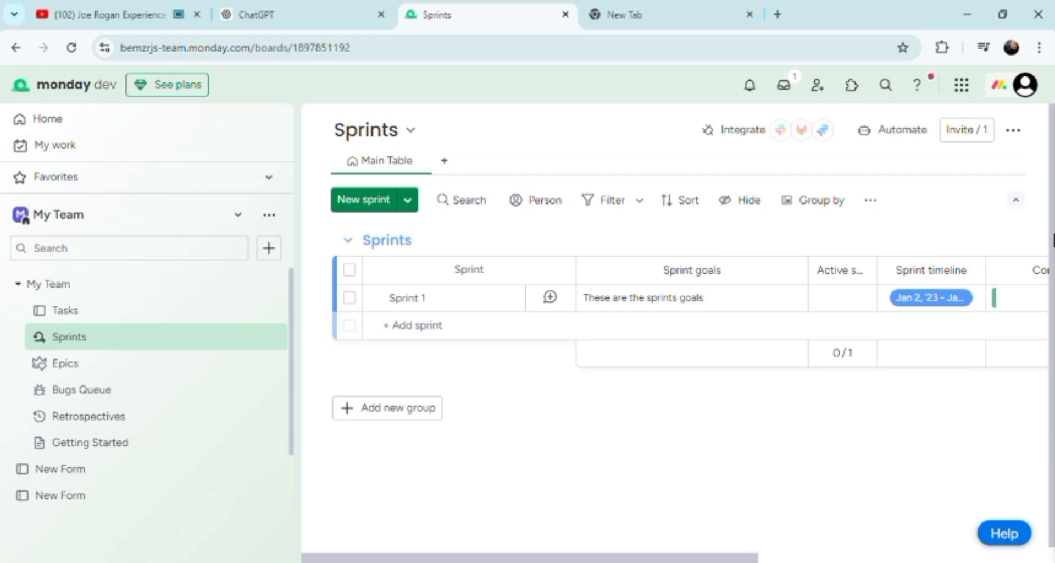
drag(1053, 253, 1053, 299)
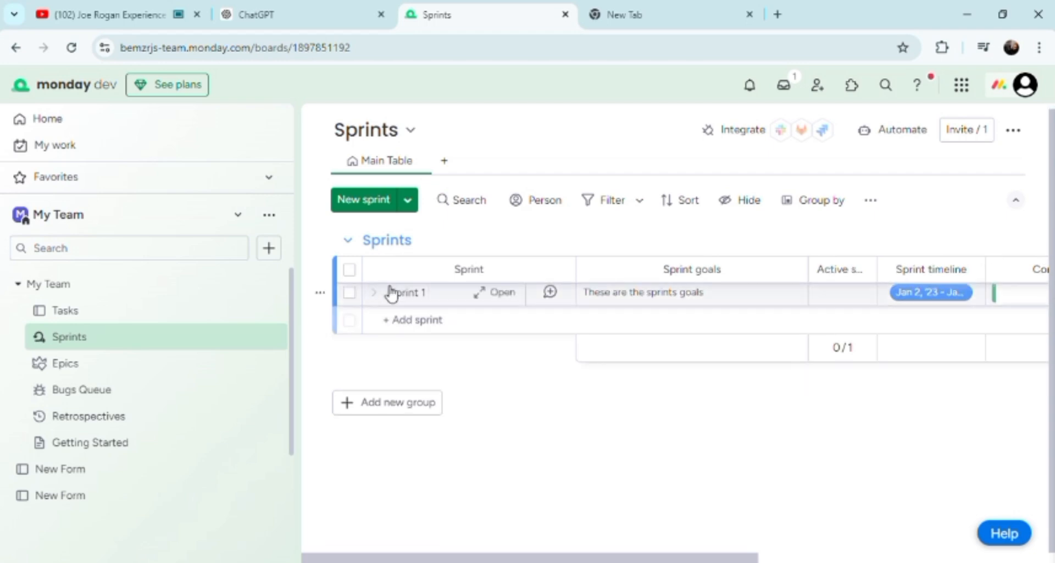
click(273, 183)
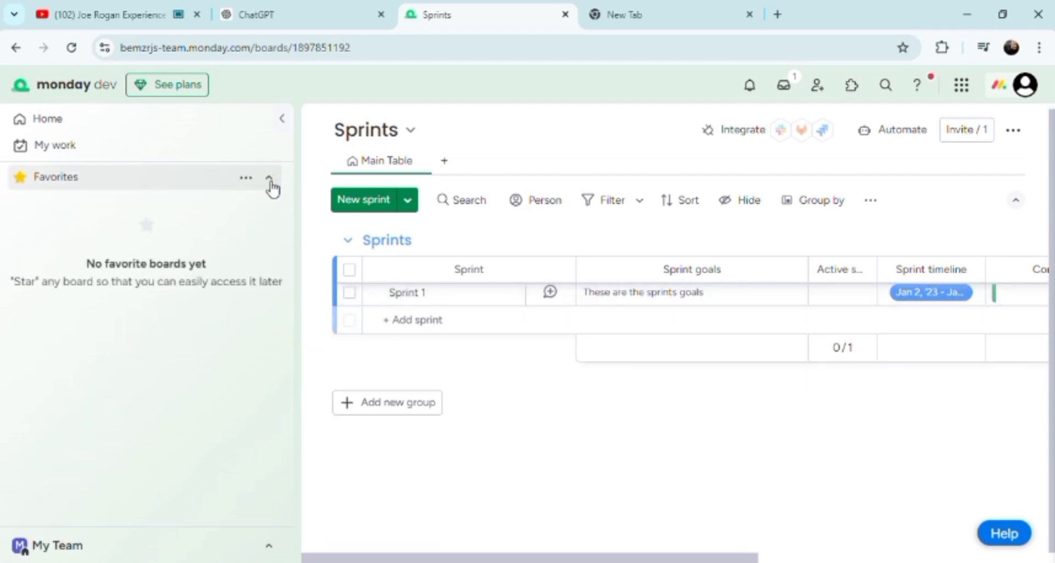
click(152, 147)
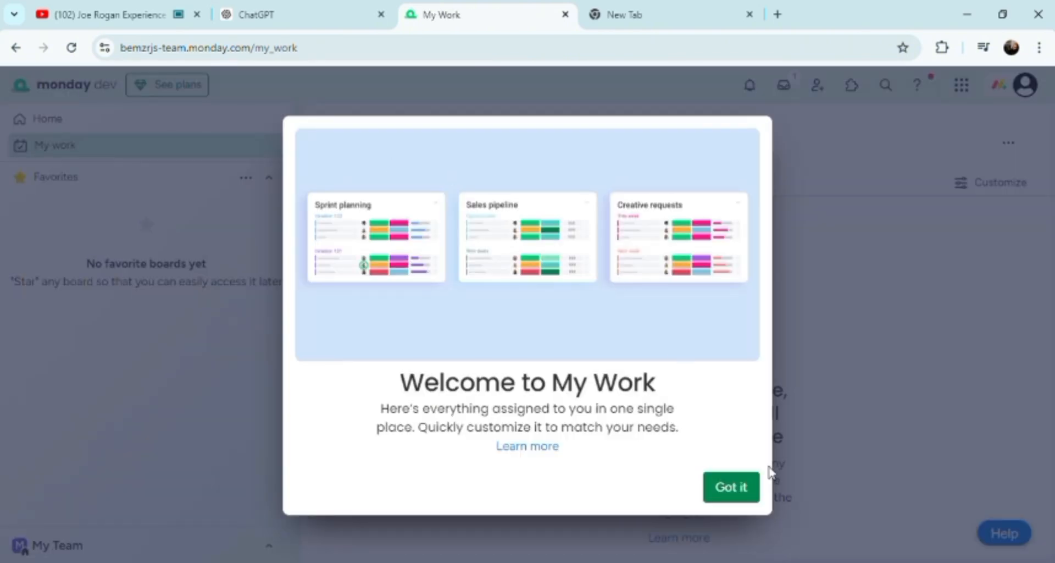
Dismiss the Welcome to My Work dialog with Got it
click(732, 490)
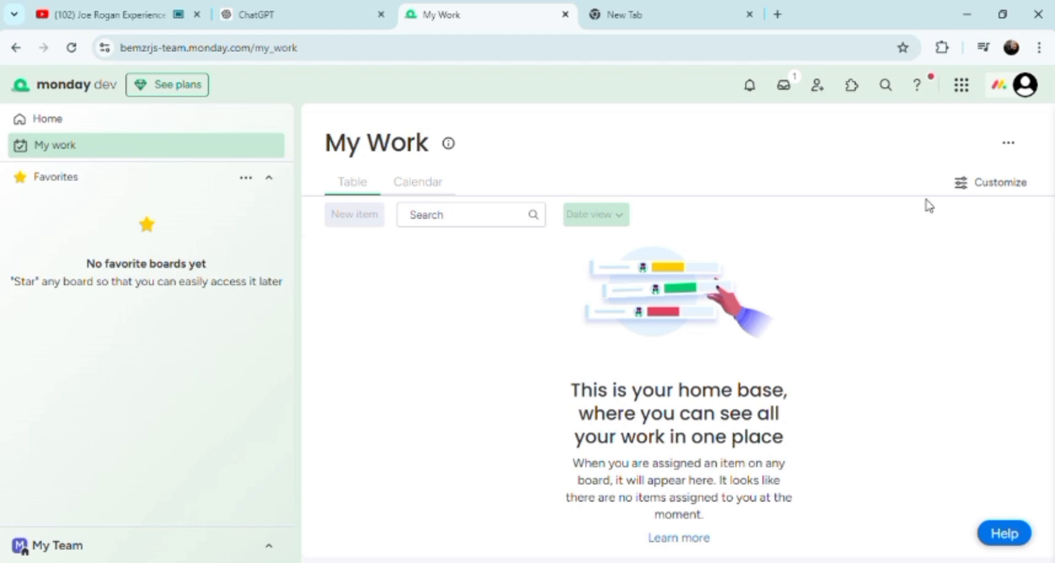